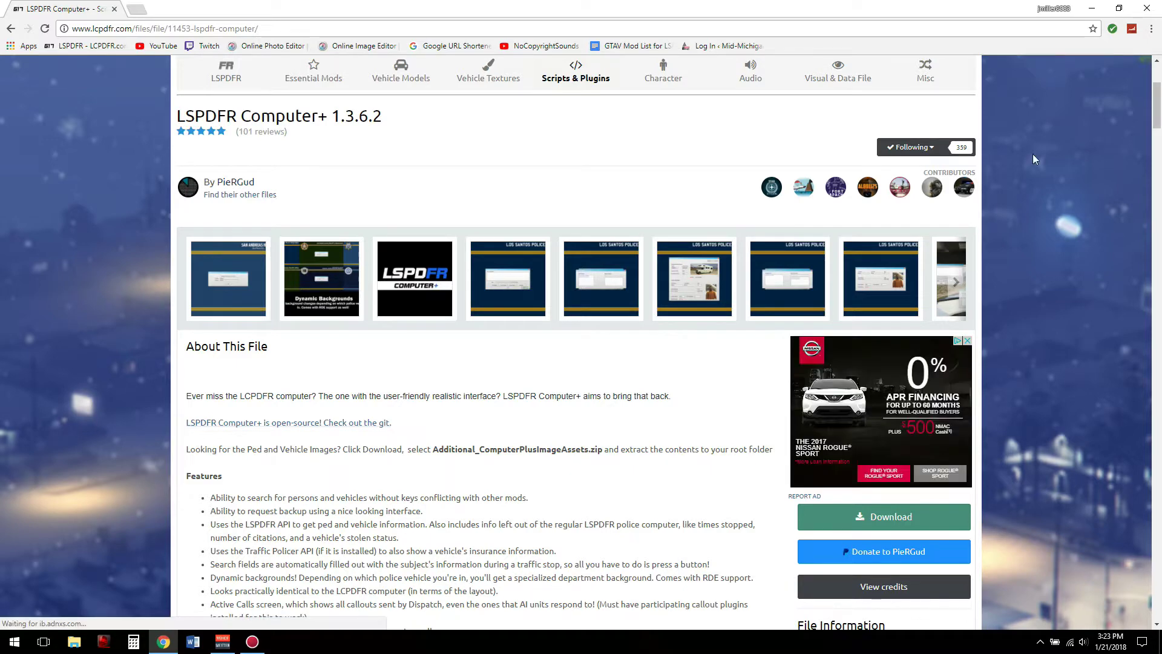
Step: View the vehicle details screenshot from the mod page's gallery at full size, and close it to return to the page
click(719, 287)
click(714, 281)
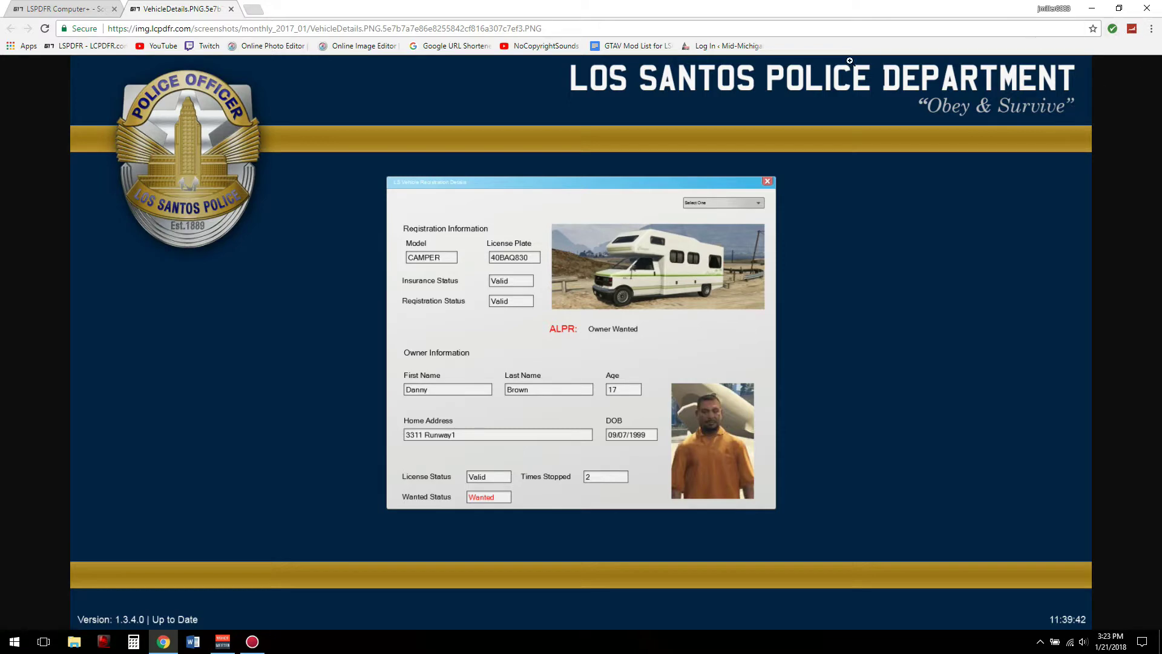
click(231, 9)
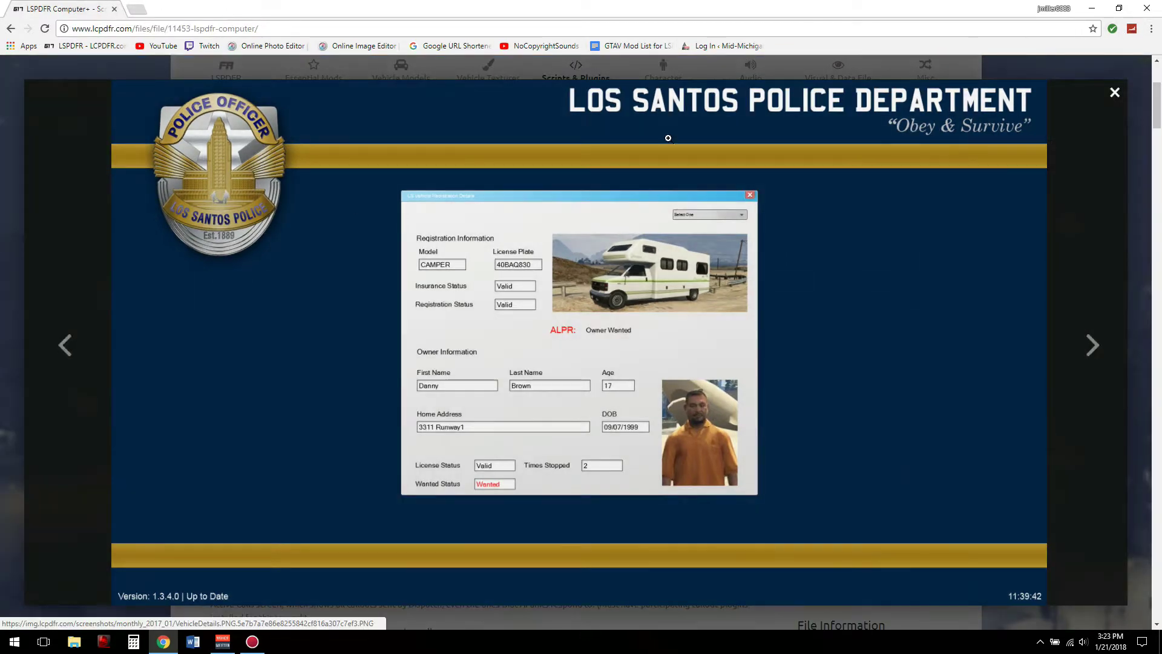
click(1115, 94)
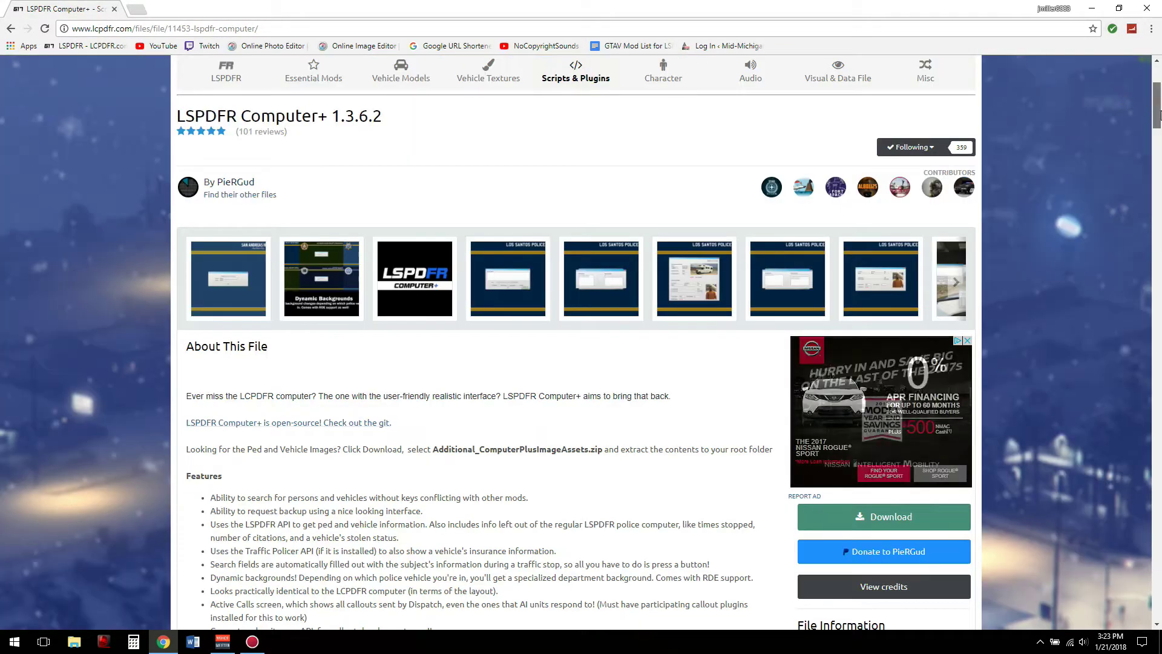
Step: Open the mod's download list and request Additional_ComputerPlusImageAssets.zip
scroll(941, 209, down, 5)
click(941, 206)
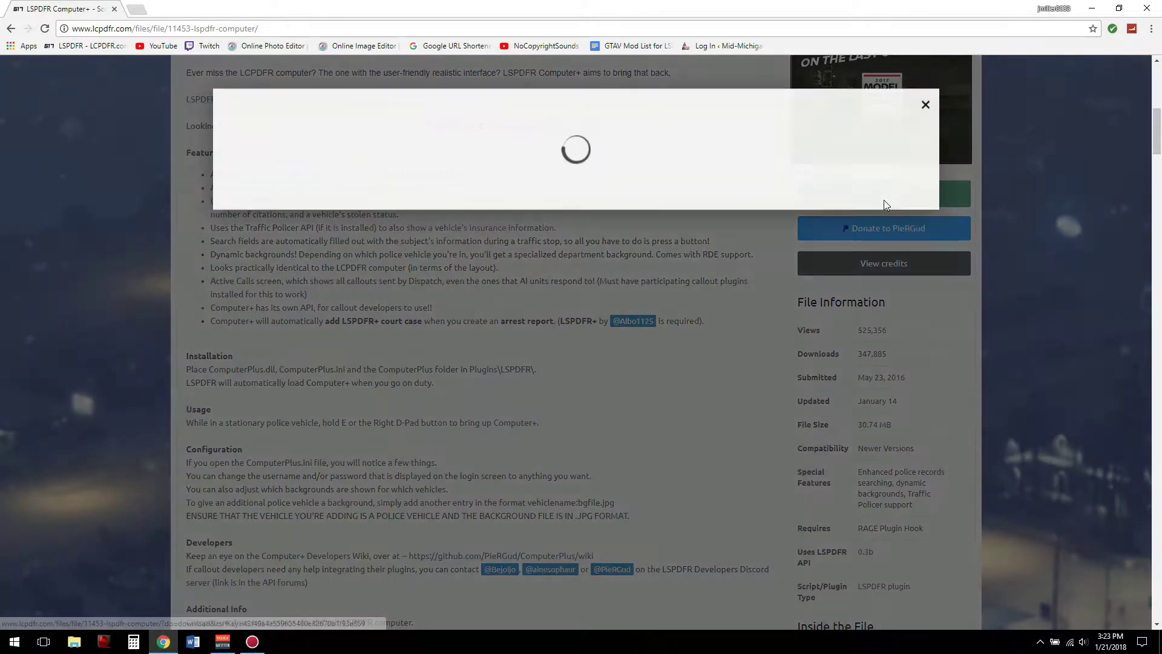
click(896, 252)
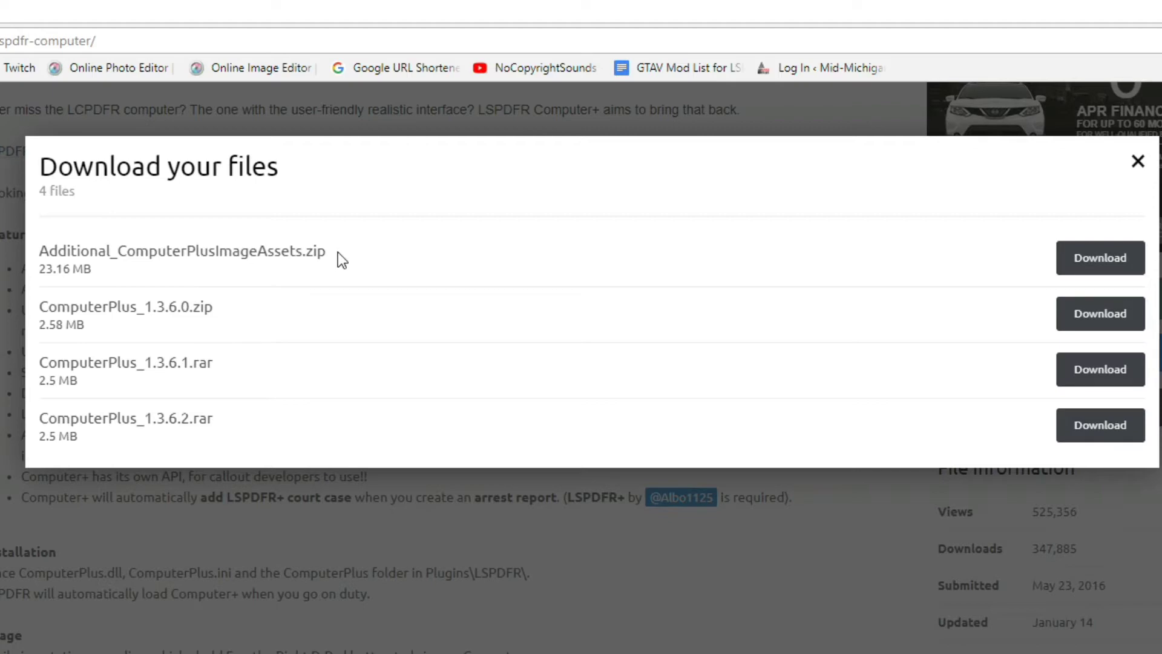
drag(338, 252, 44, 249)
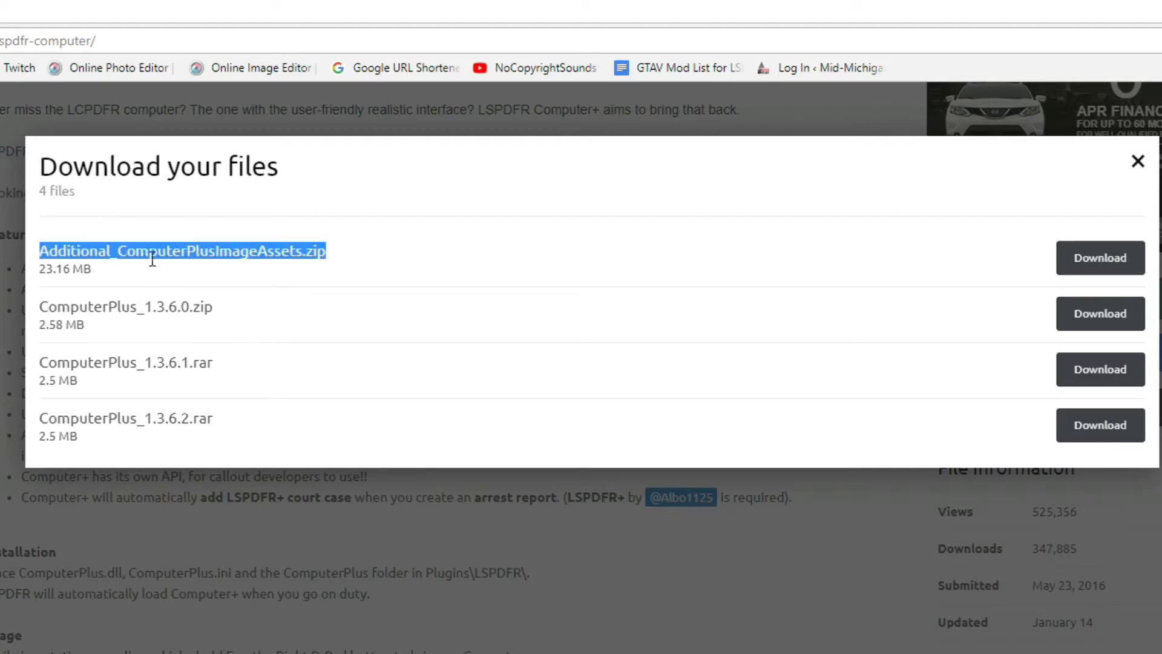
click(1113, 257)
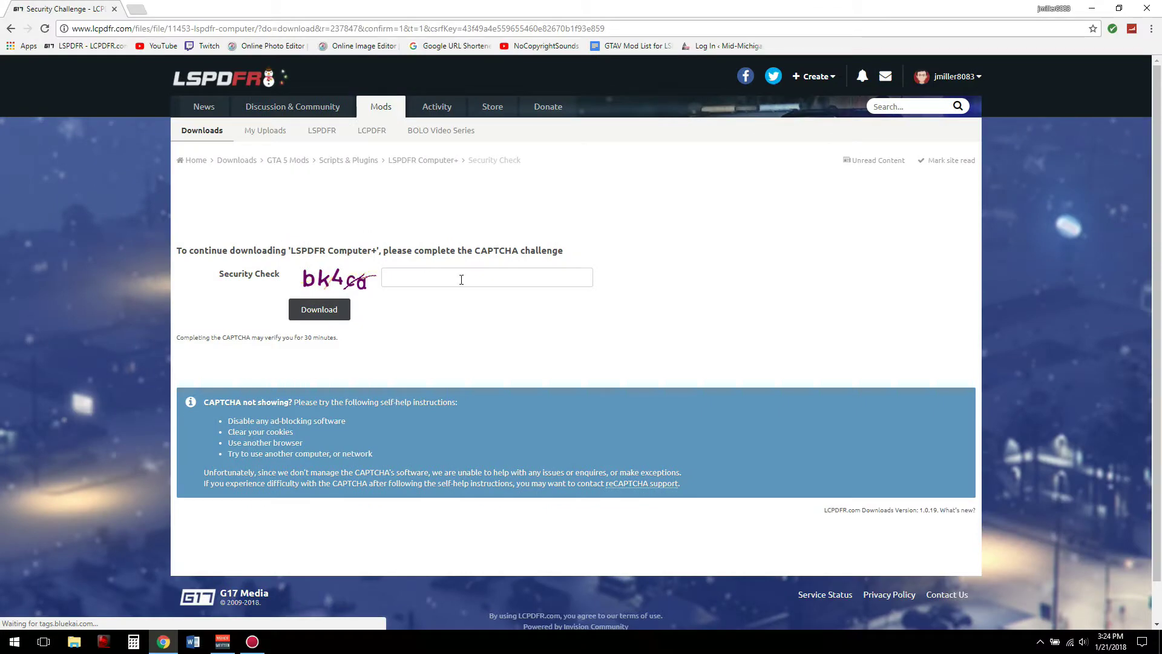
Step: Complete the CAPTCHA in the Security Check field to start the file download
click(421, 275)
text(bk4c)
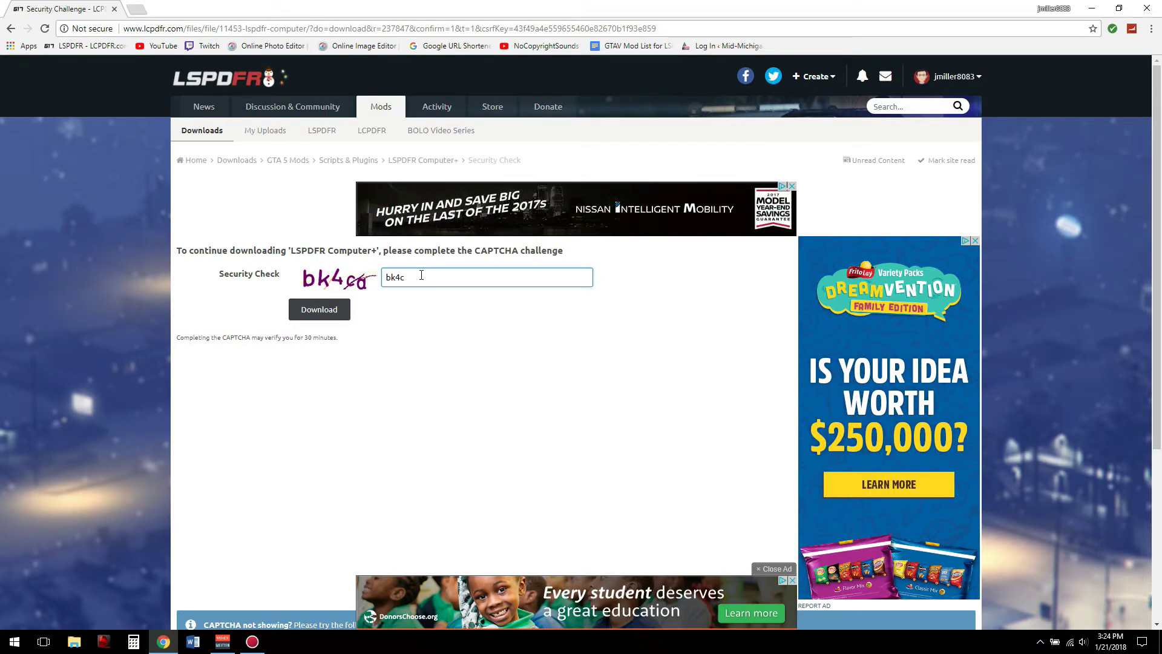
text(A)
key(BackSpace)
text(a)
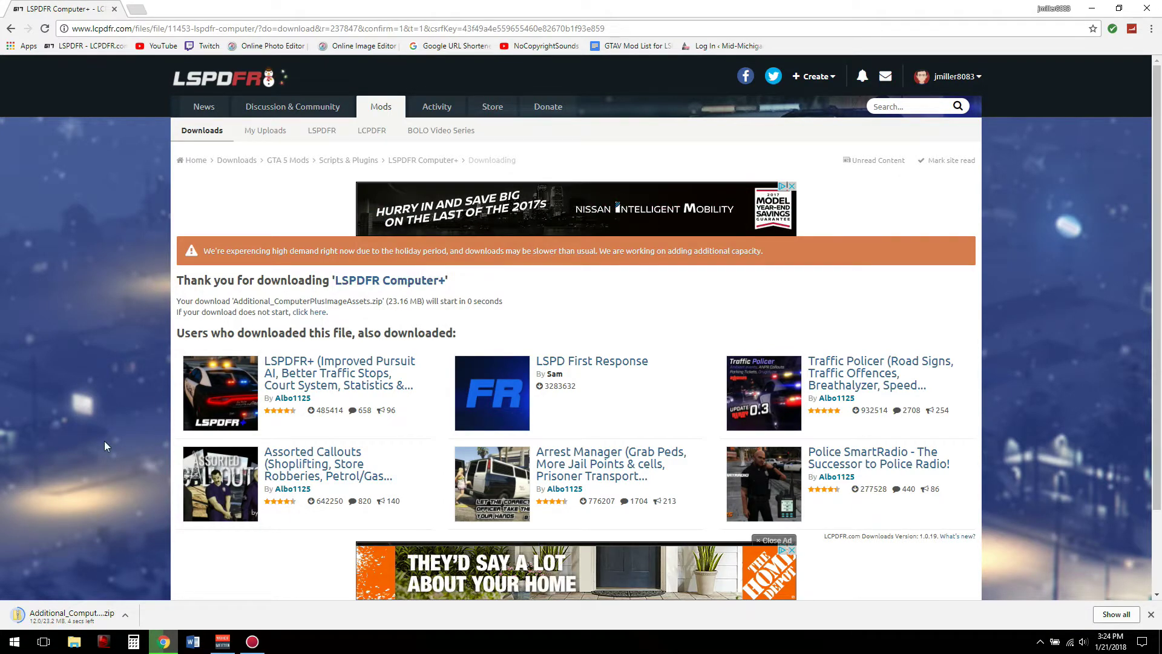
Step: Open the downloaded Additional_ComputerPlusImageAssets archive, minimize the browser, and move the archive window to the free side of the desktop
click(78, 623)
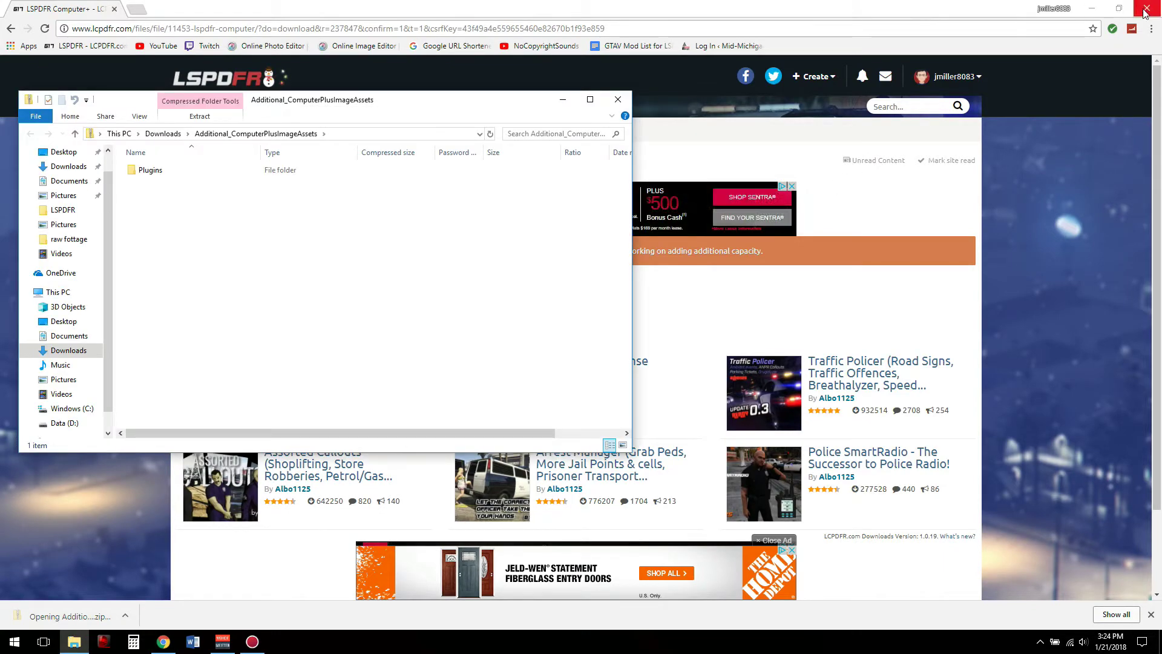
click(1091, 8)
drag(406, 107, 904, 92)
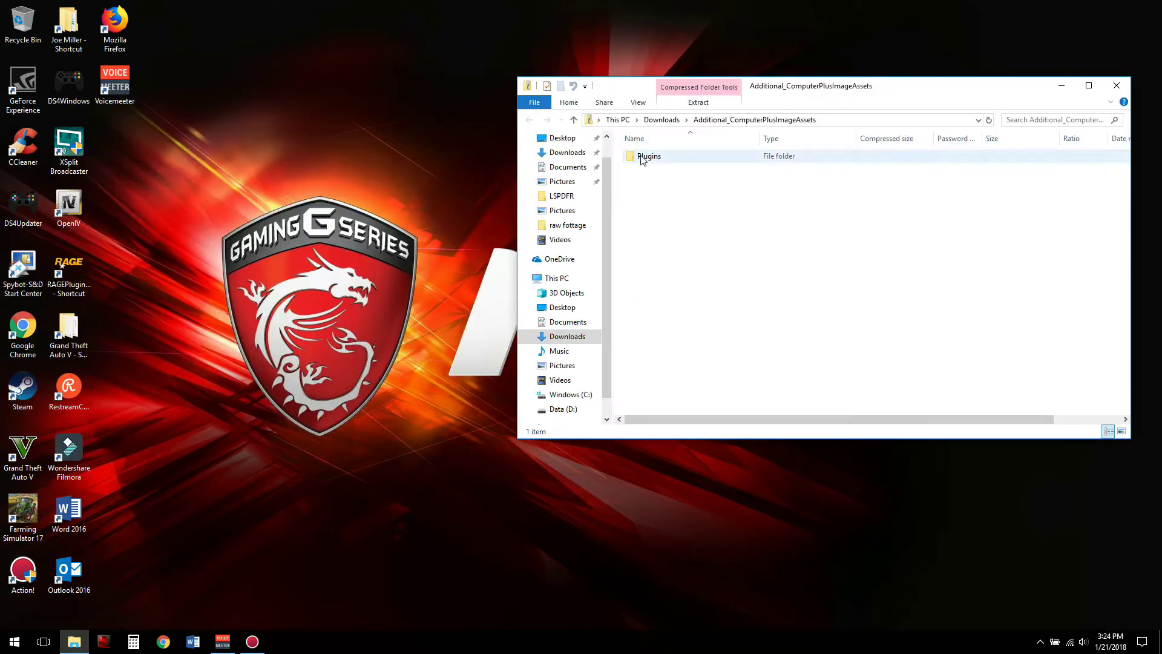
Step: Open the Grand Theft Auto V game folder from the desktop and place its window beside the archive window
click(73, 332)
double_click(73, 332)
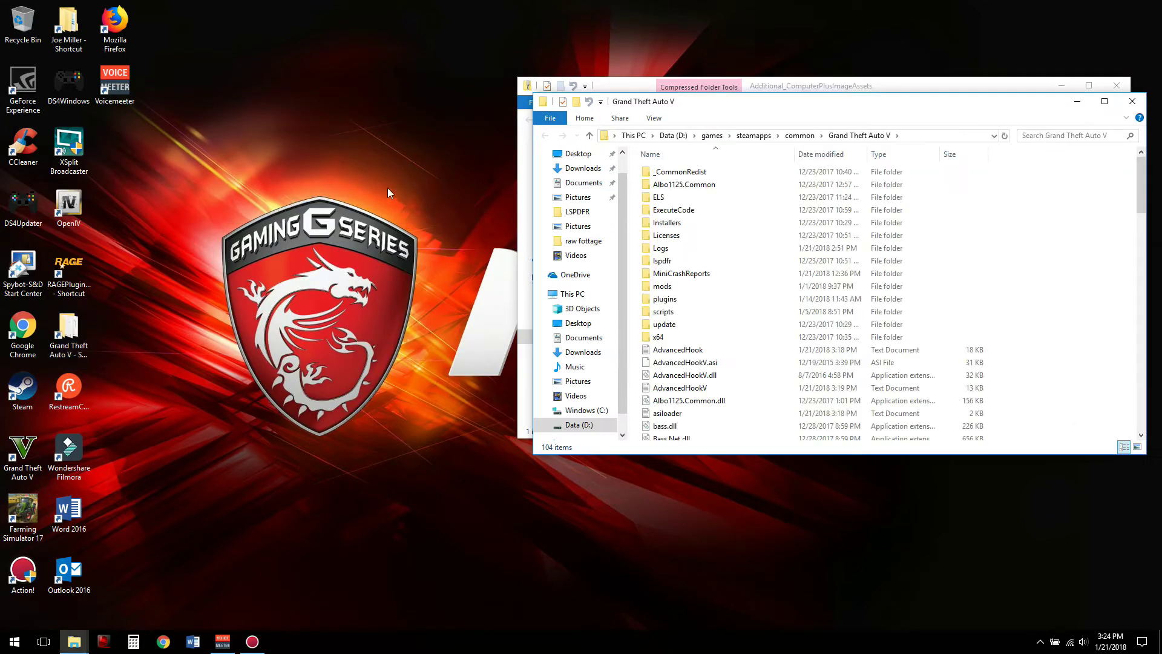
drag(797, 106, 279, 83)
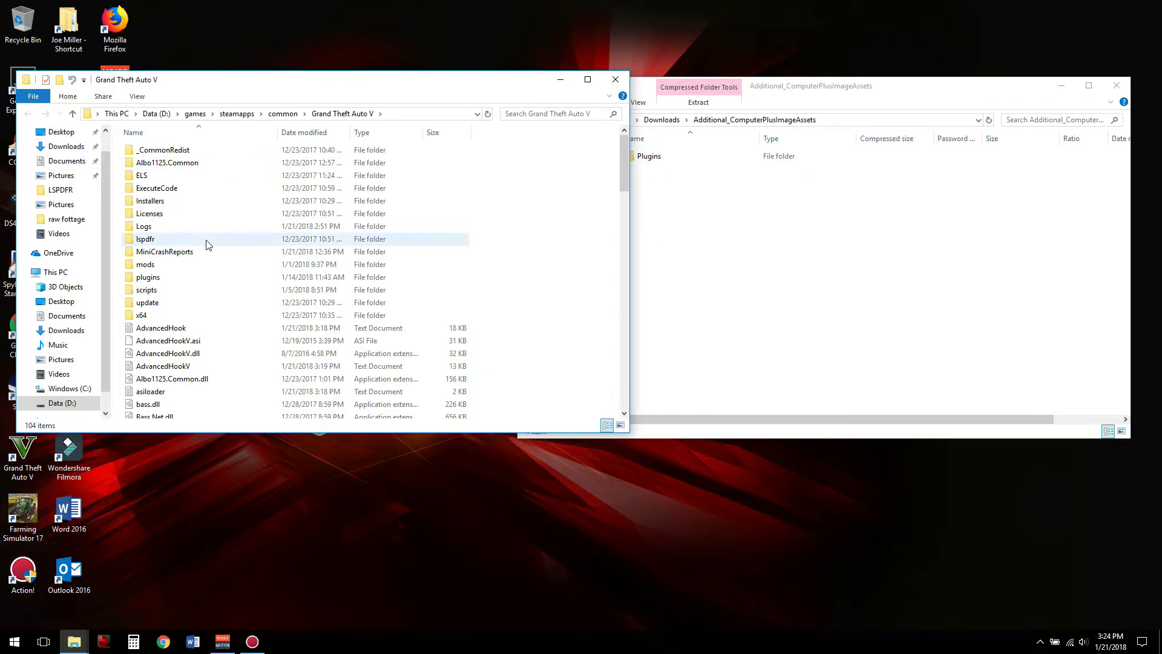
Step: In the game directory, navigate to plugins > LSPDFR > ComputerPlus
double_click(195, 282)
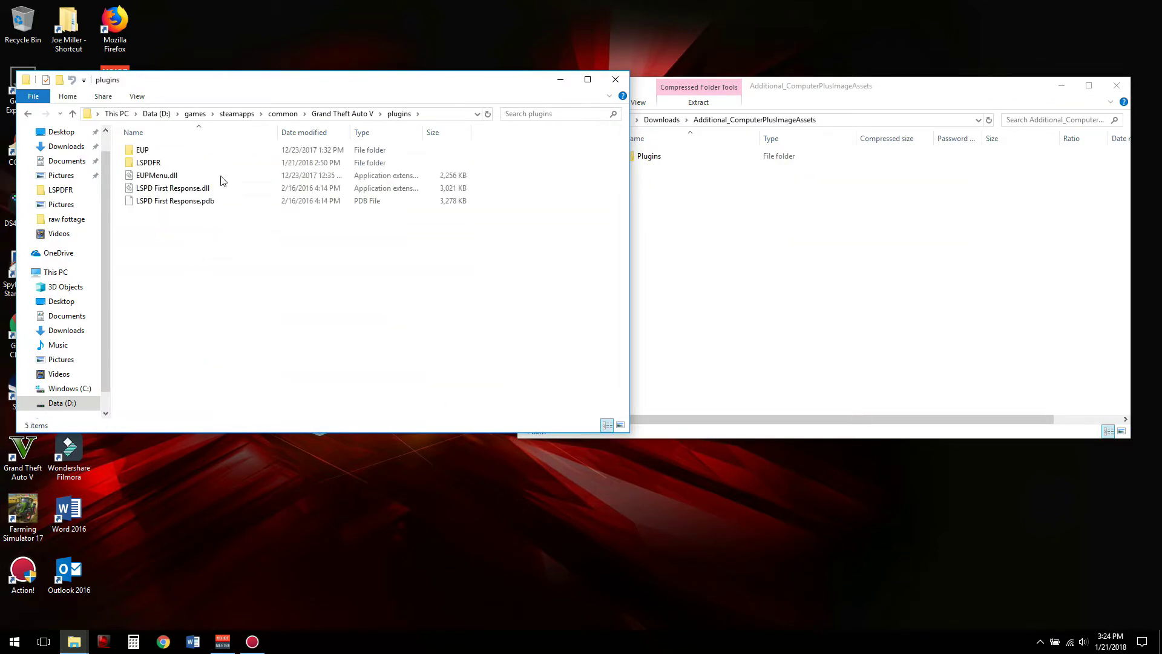
double_click(201, 166)
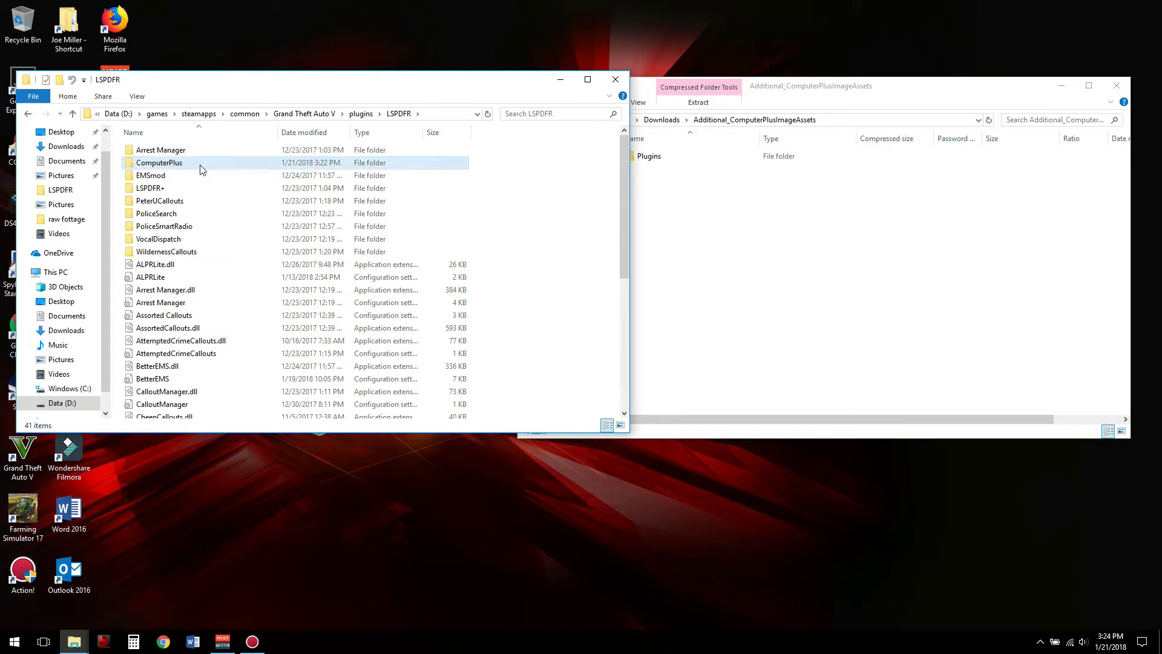
double_click(202, 165)
click(202, 165)
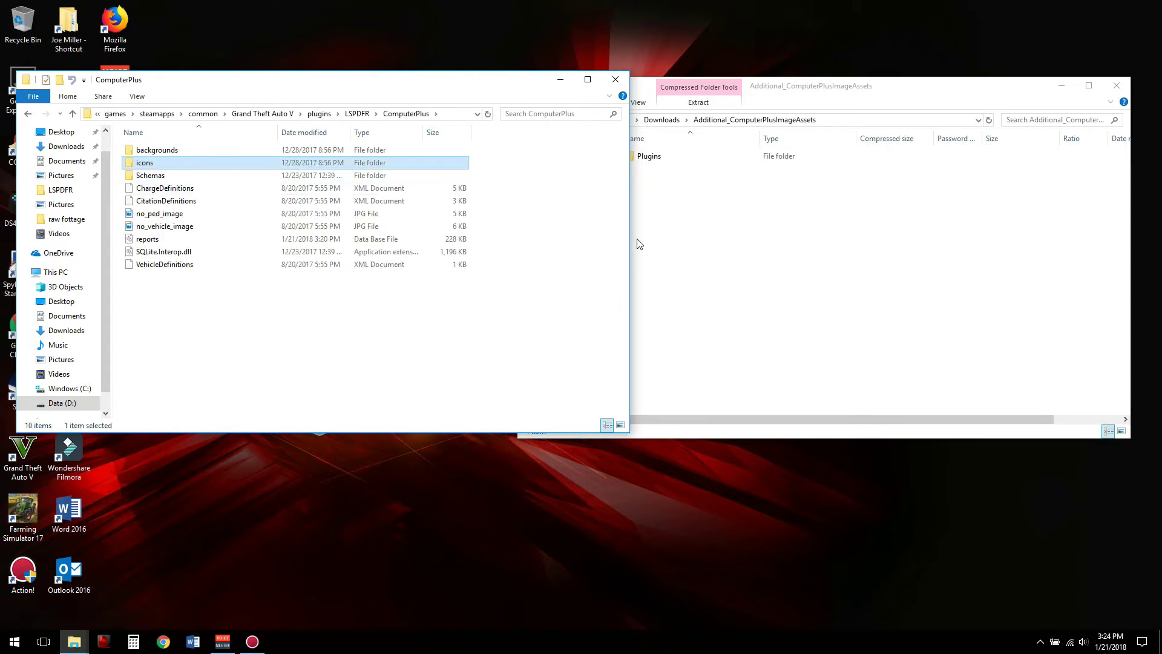
Step: In the archive, navigate to Plugins > LSPDFR > ComputerPlus to reach the images folder
click(715, 253)
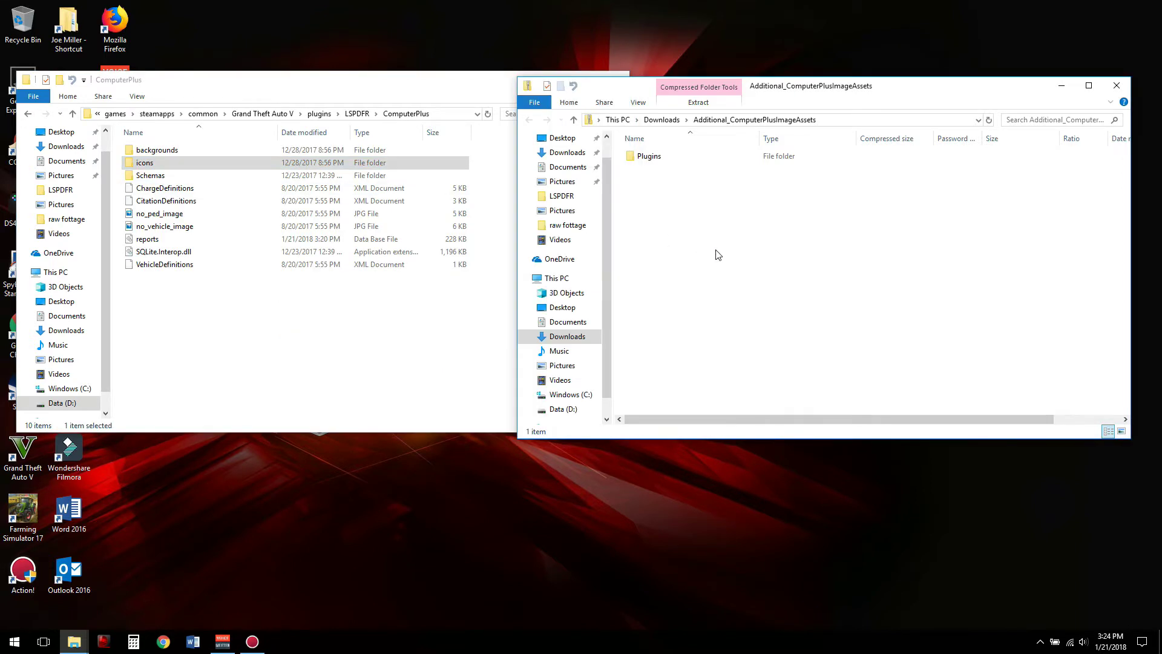
double_click(652, 161)
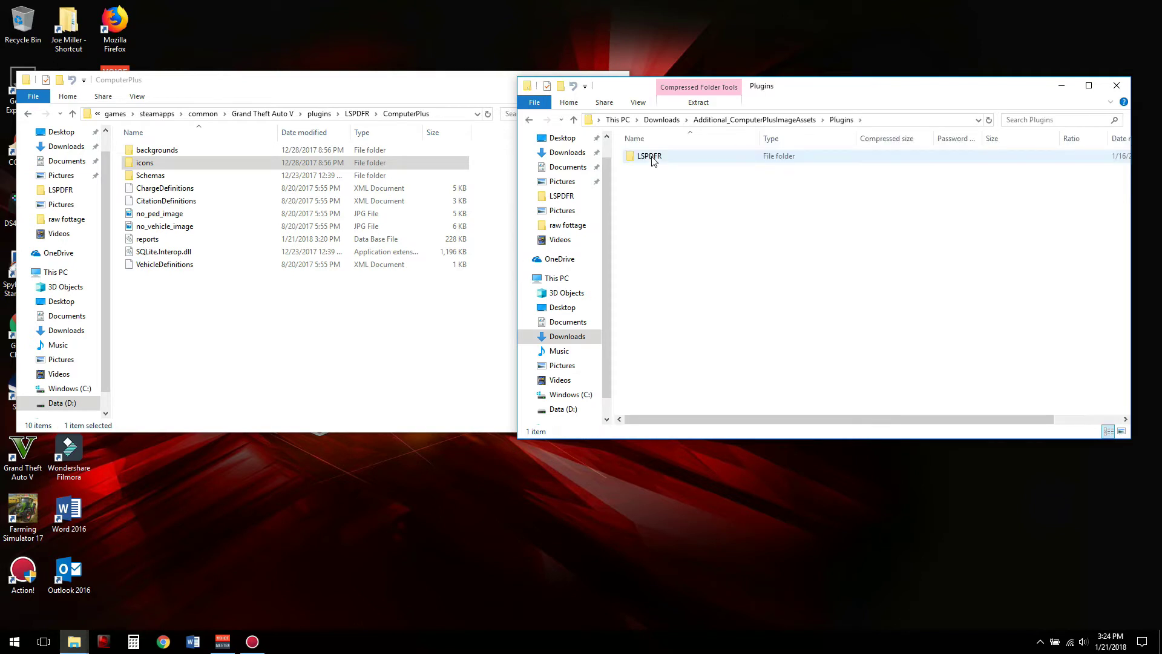
double_click(652, 161)
double_click(654, 160)
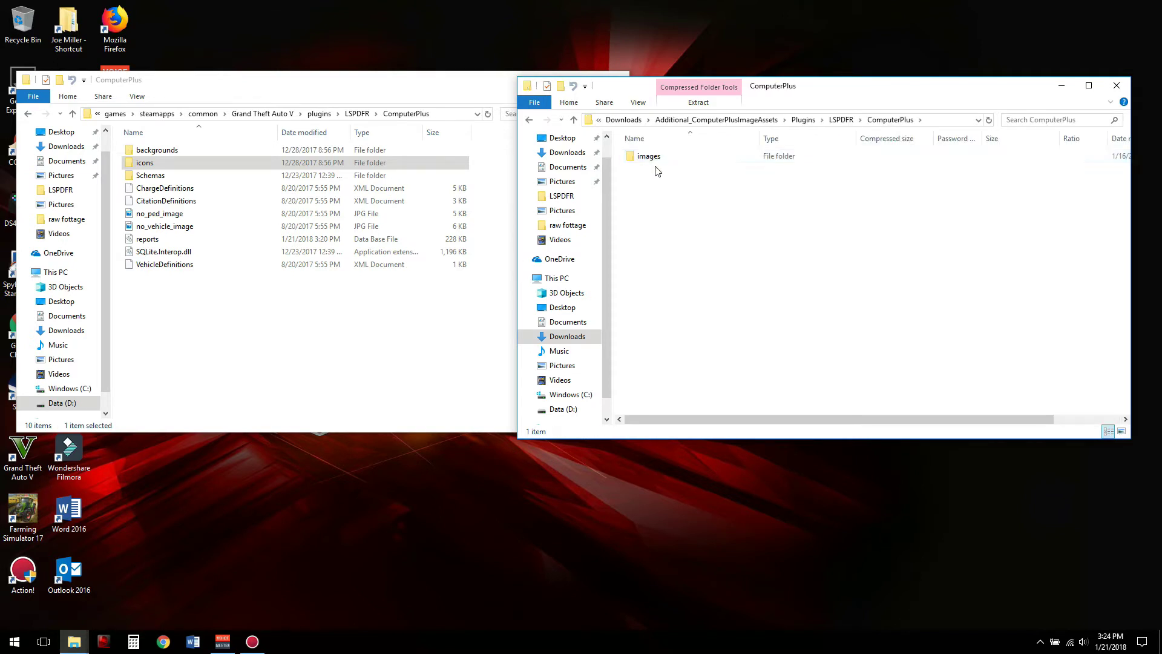
Step: Copy the images folder from the archive into the game's ComputerPlus folder and close both folder windows
click(660, 158)
drag(683, 160, 391, 360)
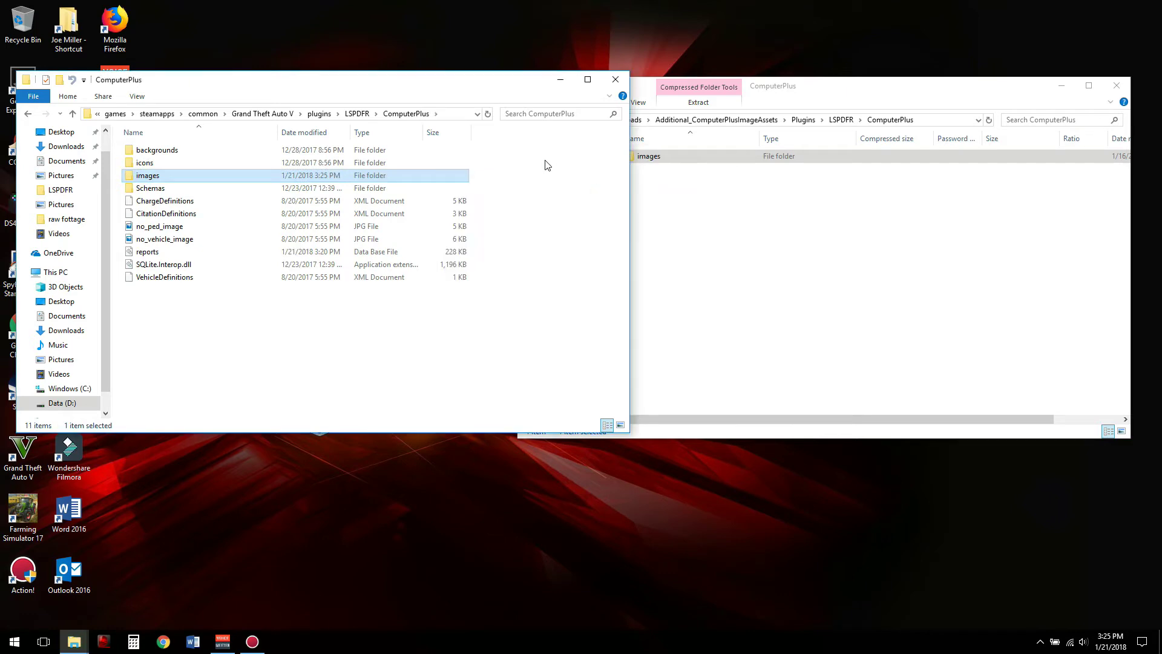
click(609, 84)
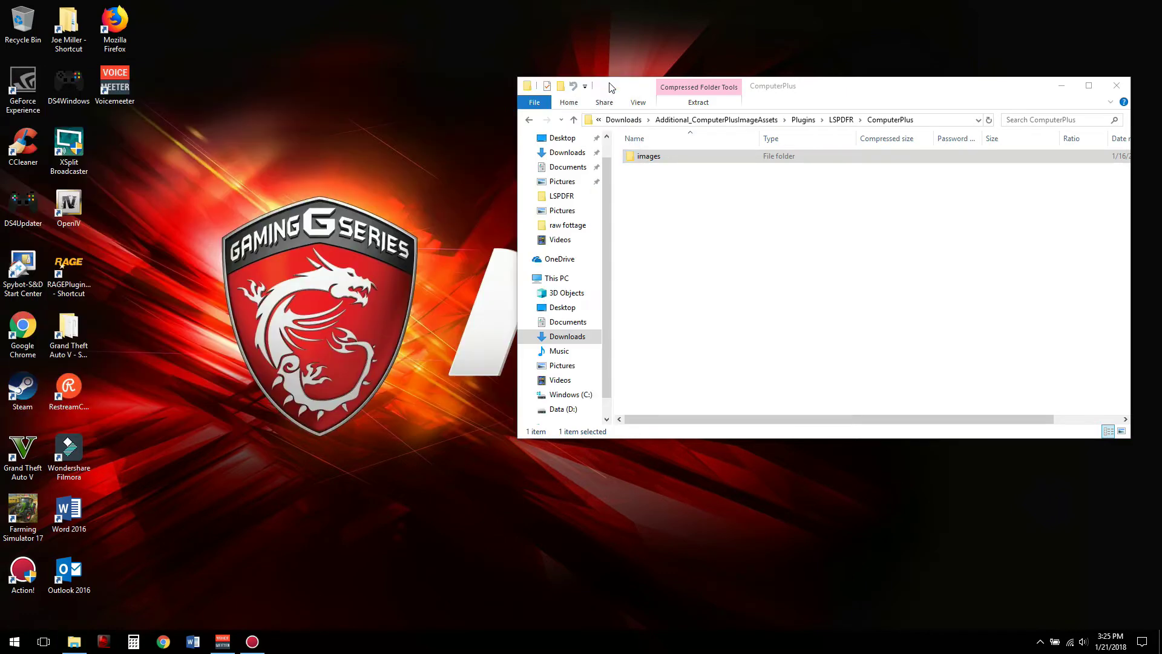
click(1117, 85)
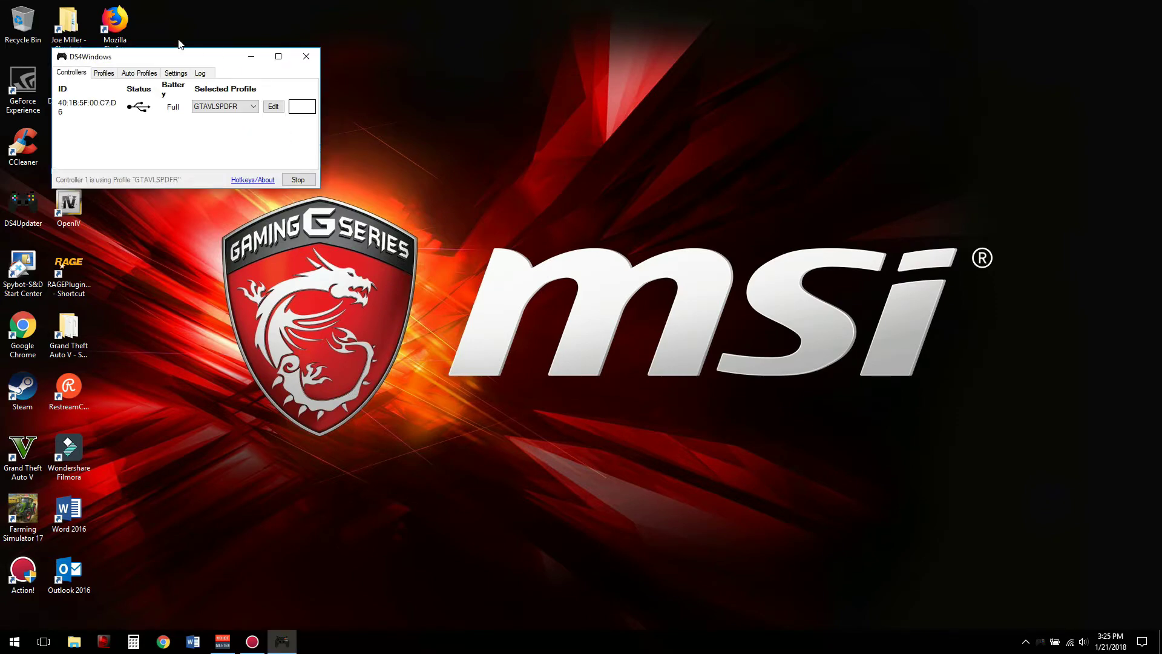
Step: Launch RAGE Plugin Hook and continue without updating it to start the game
click(73, 266)
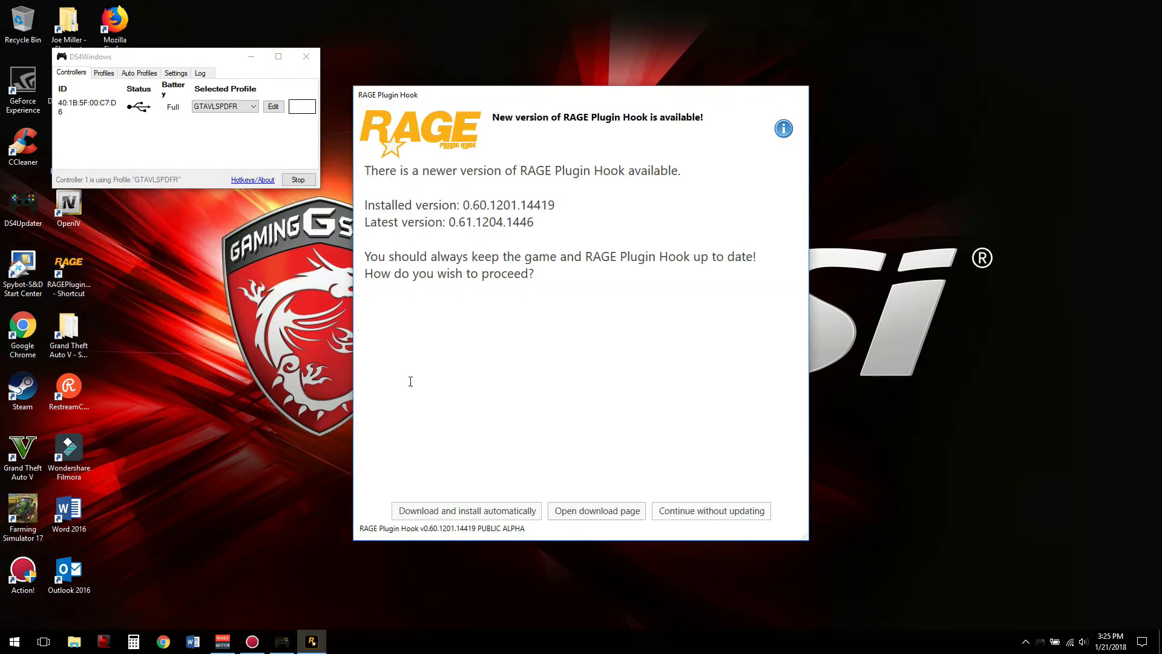
click(694, 510)
click(592, 511)
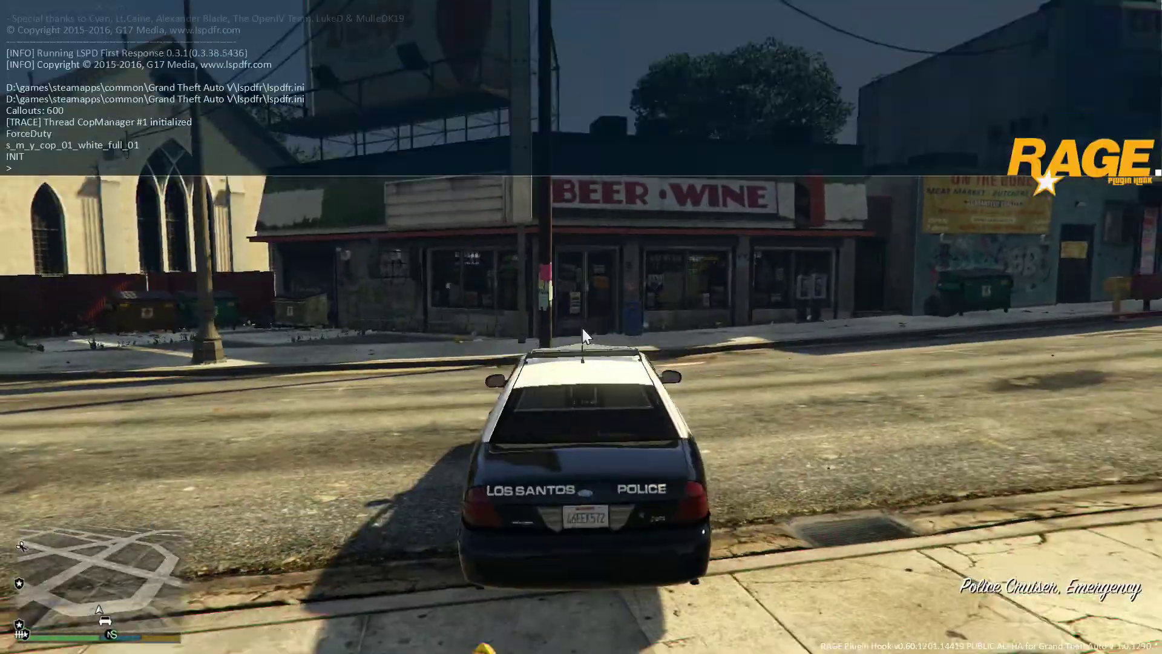
Step: Close the in-game console, drive the police cruiser behind the dark car ahead, and initiate a traffic stop
key(F4)
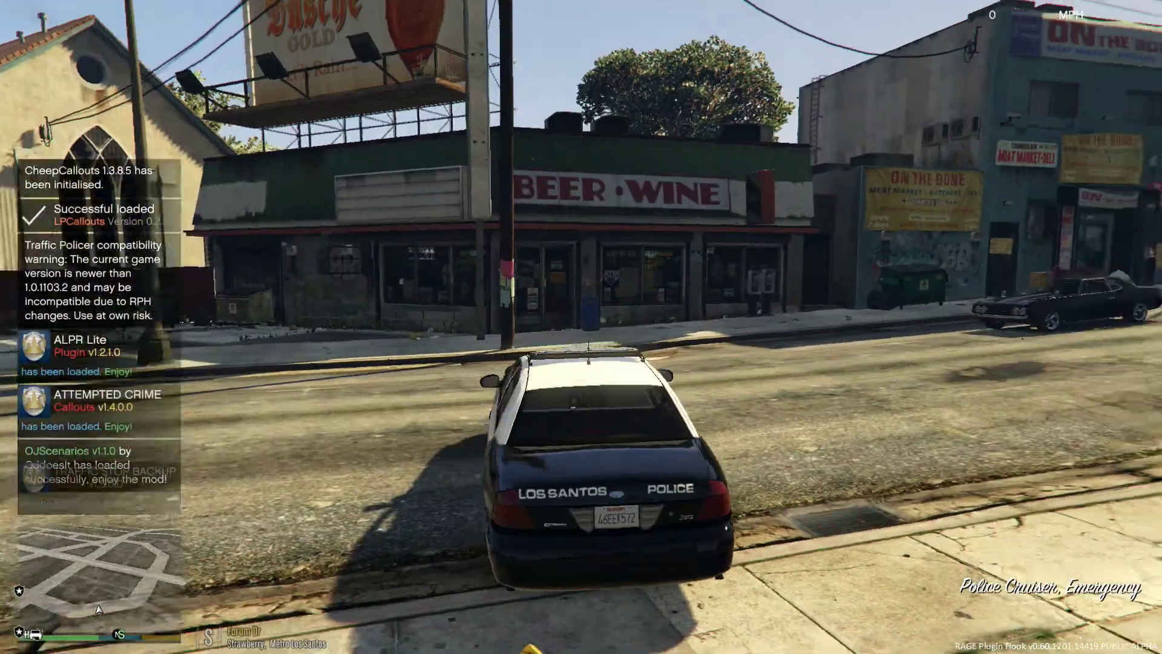
key(w)
key(a)
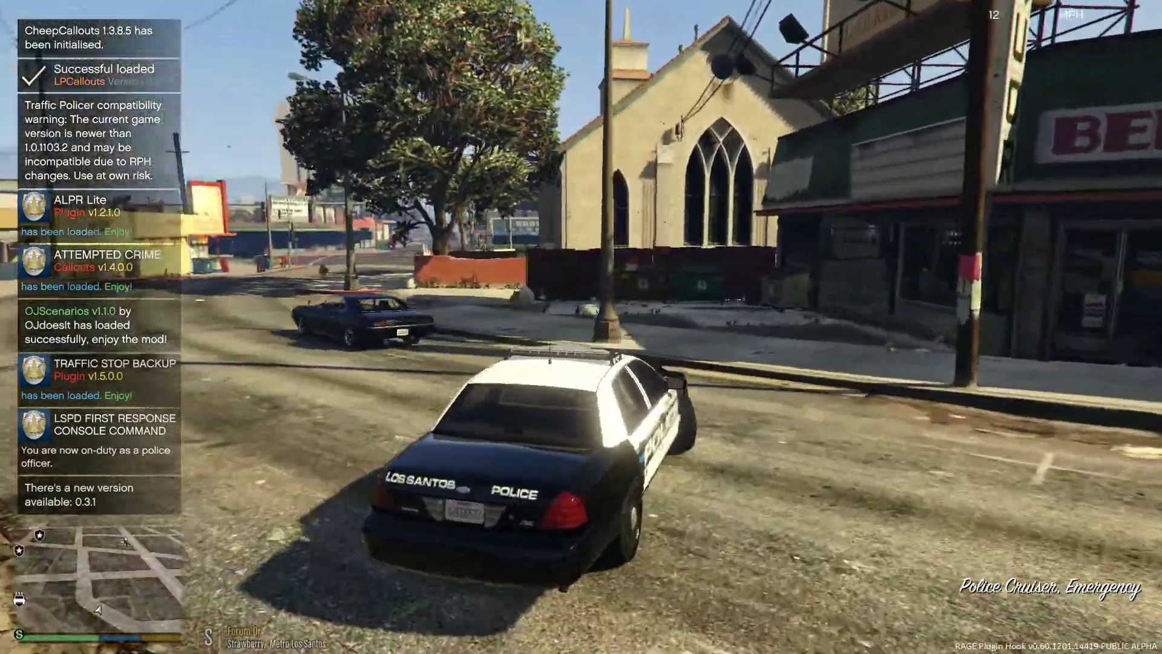
key(w)
key(d)
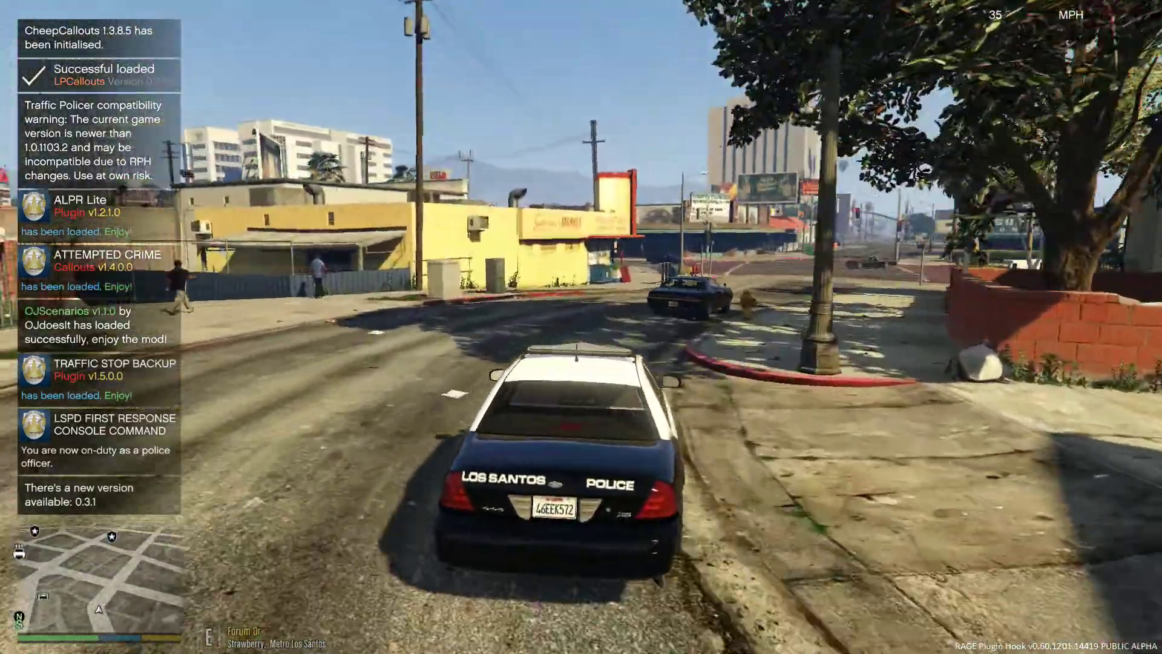
key(e)
key(s)
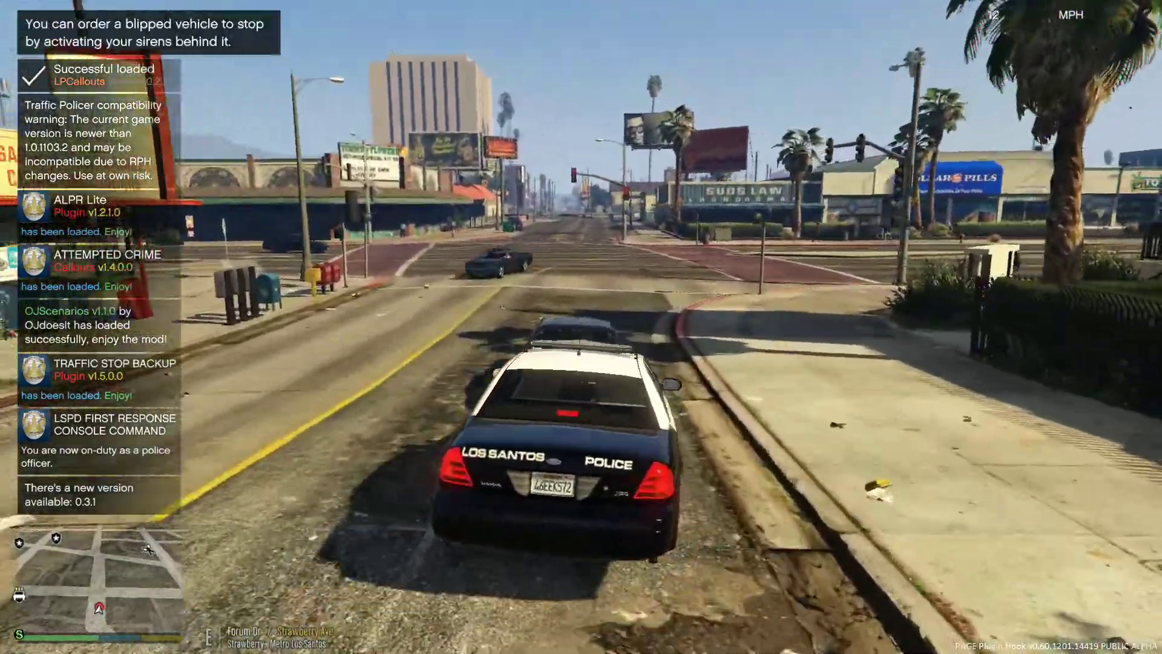
key(shift)
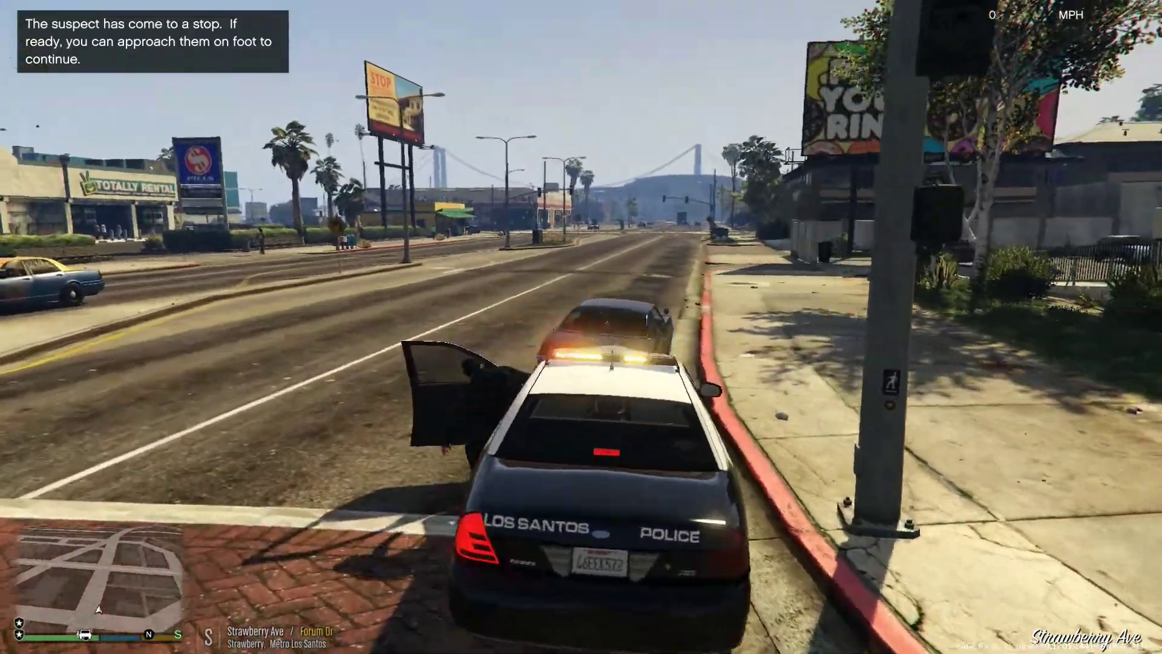
Step: Approach the stopped car on foot, ask the driver for identification, and leave the Traffic Stop options
key(w)
key(w)
key(e)
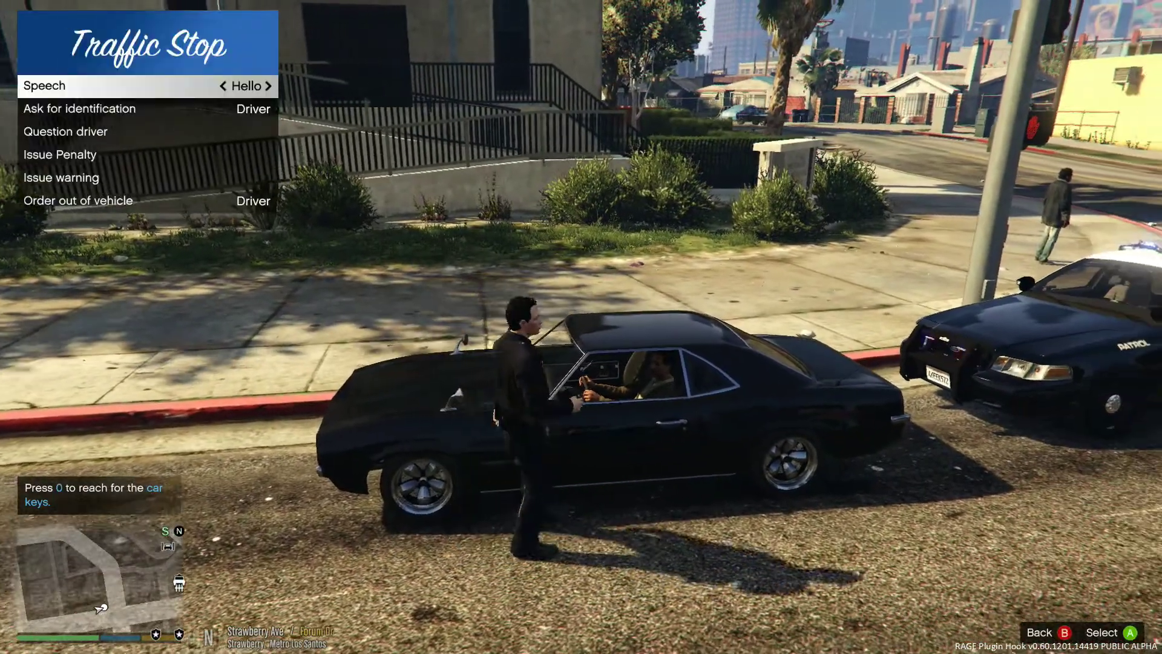
key(Down)
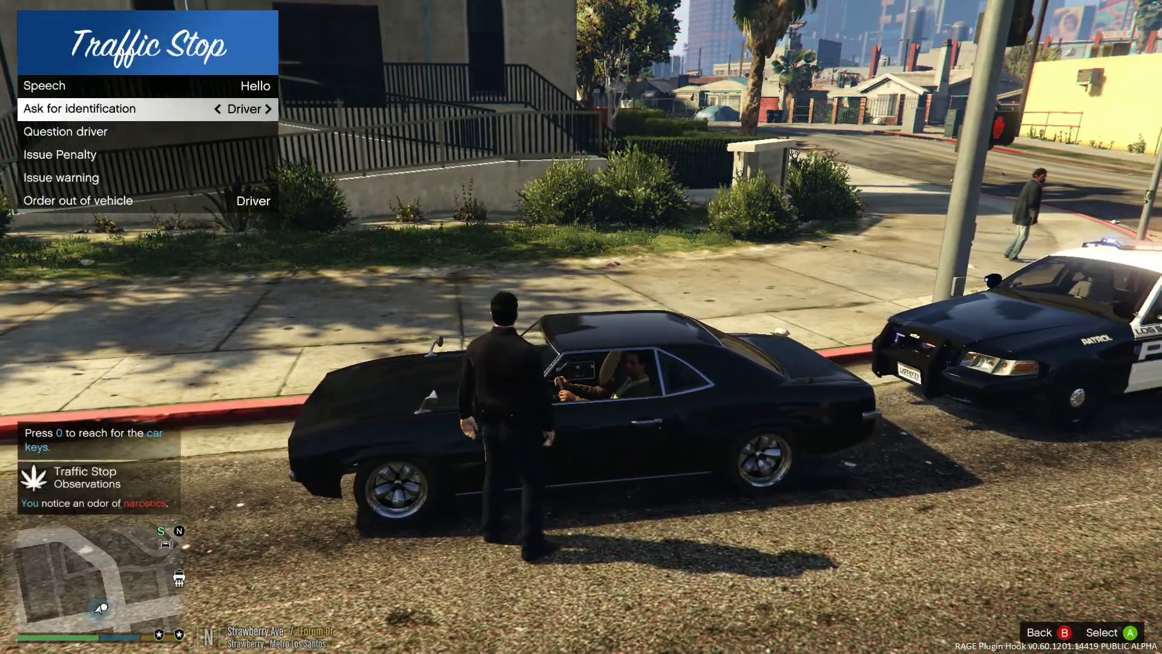
key(BackSpace)
Step: Return to the parked police cruiser, get in, and bring up the Computer+ police computer
key(w)
key(f)
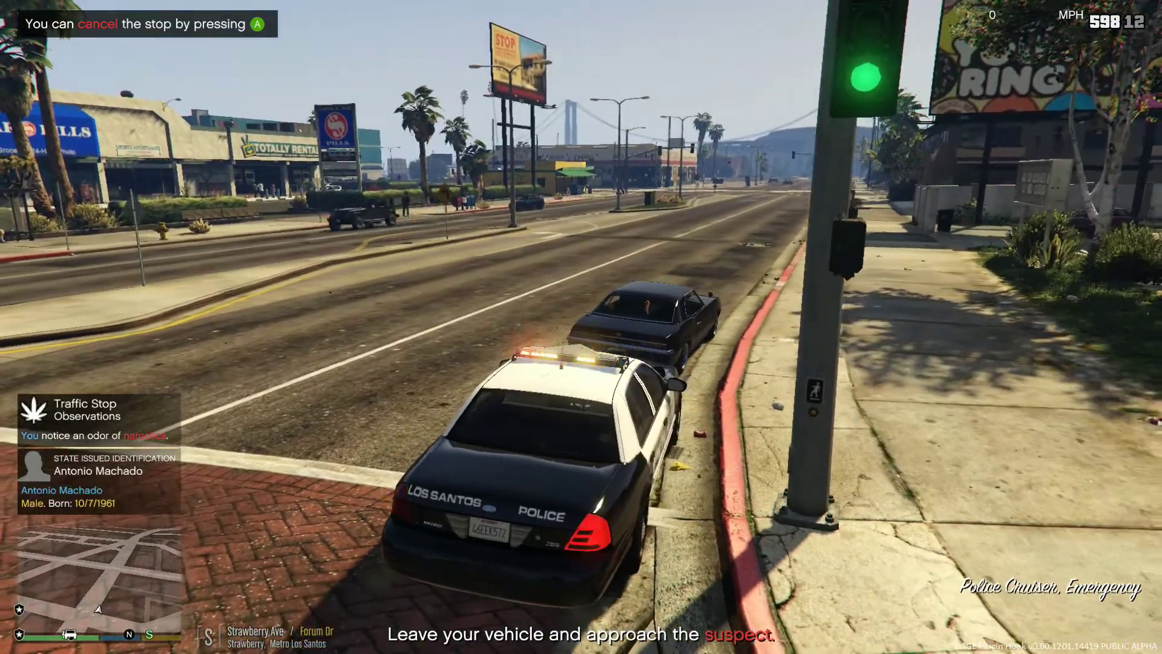
key(e)
Step: Log in to the police computer and open the stopped driver's record from the collected IDs in the Ped Database
click(570, 370)
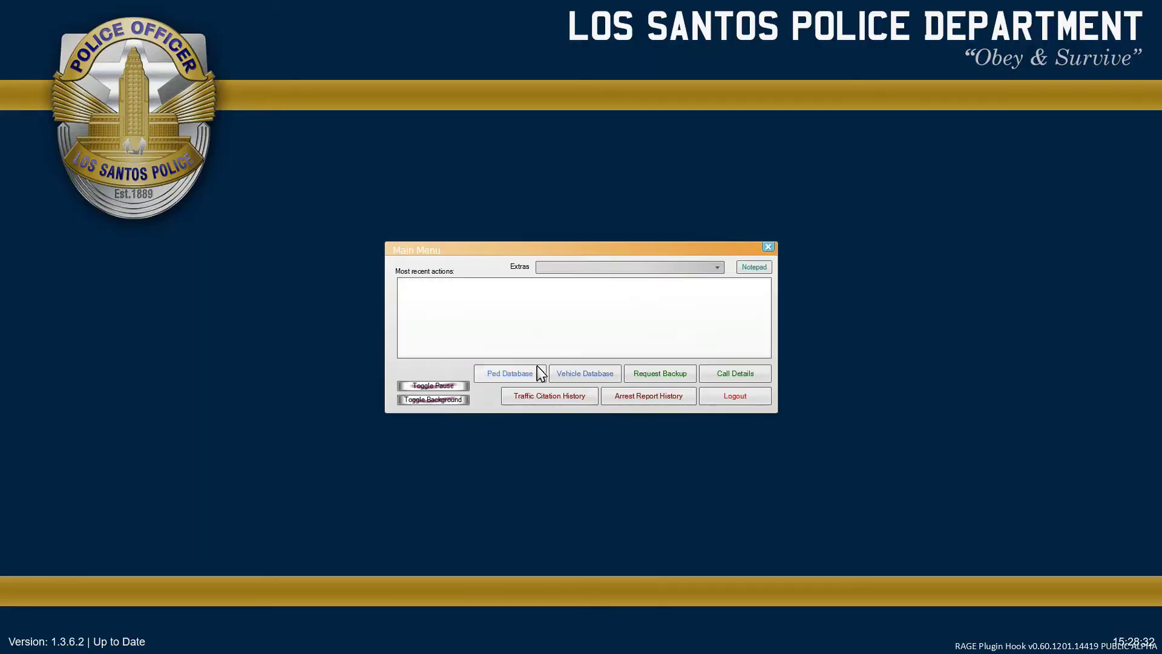
click(523, 377)
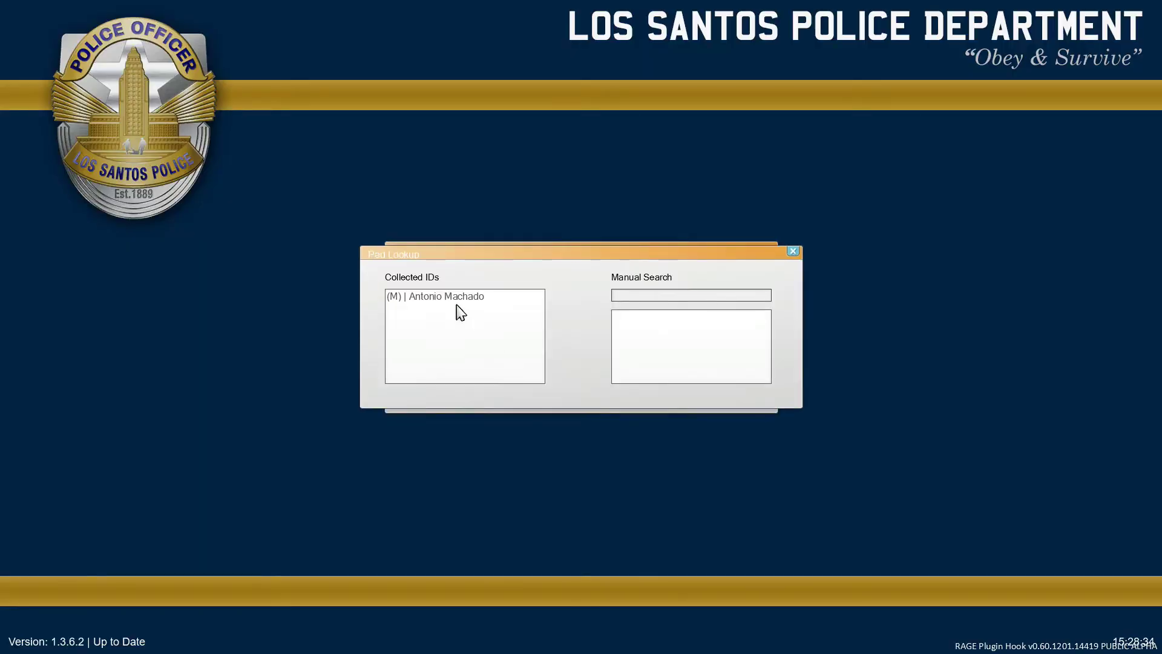
click(452, 297)
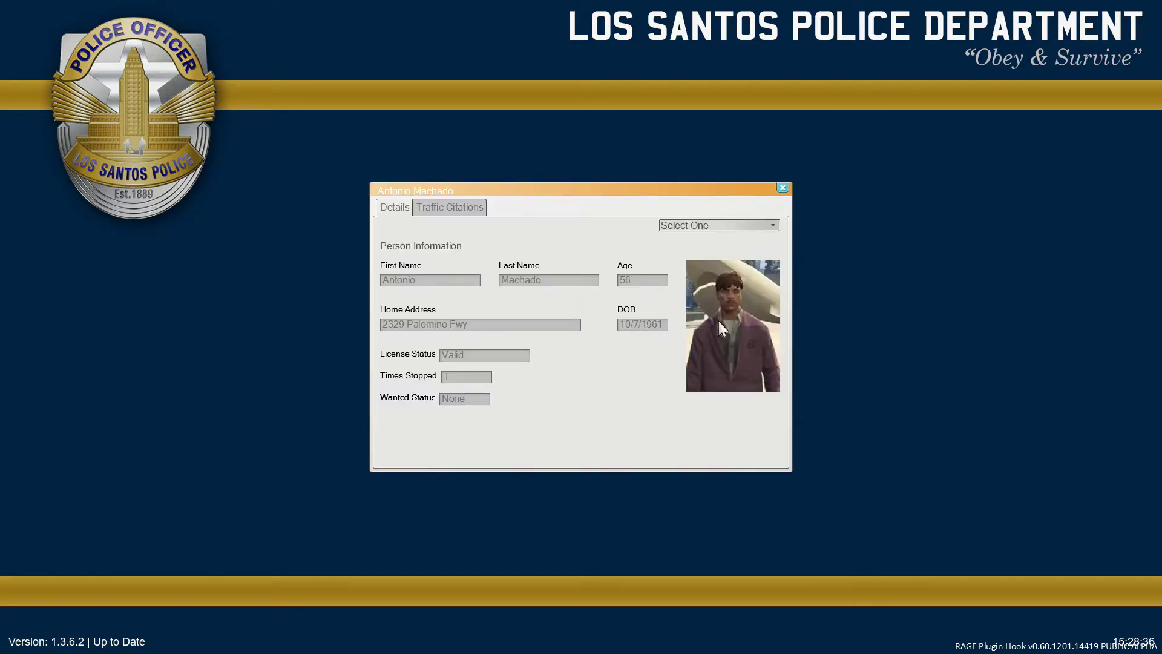
Step: Open the scanned VIGERO's details from the ALPR scans in LS Vehicle Registration to check its images, and leave the police computer
click(784, 188)
click(580, 375)
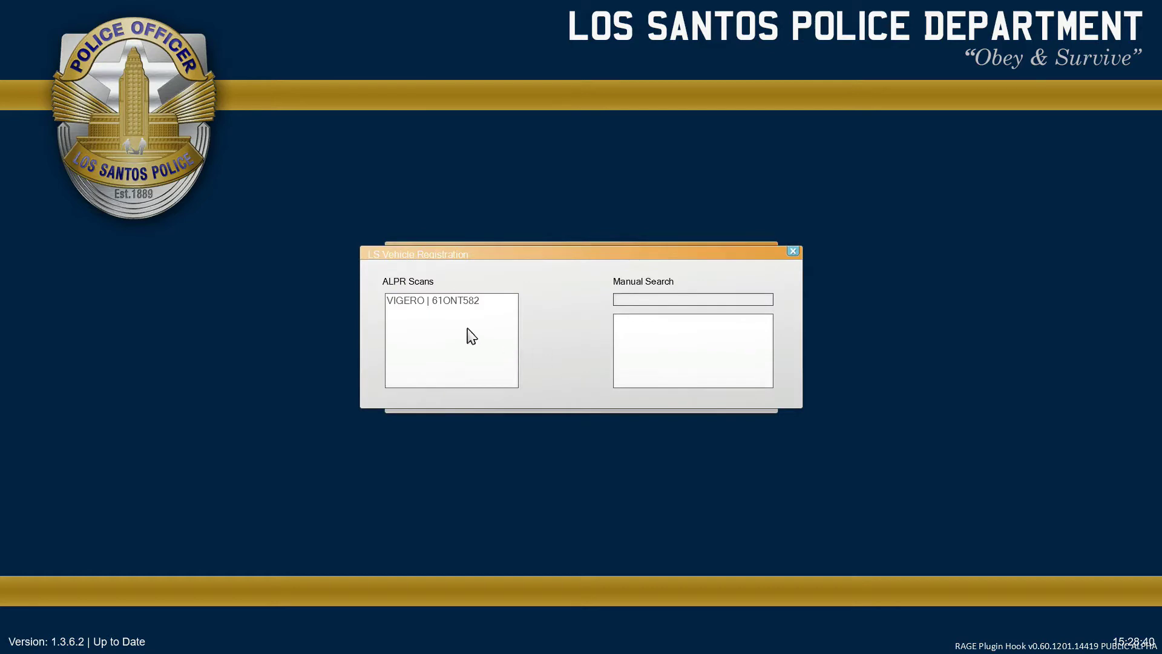
click(449, 303)
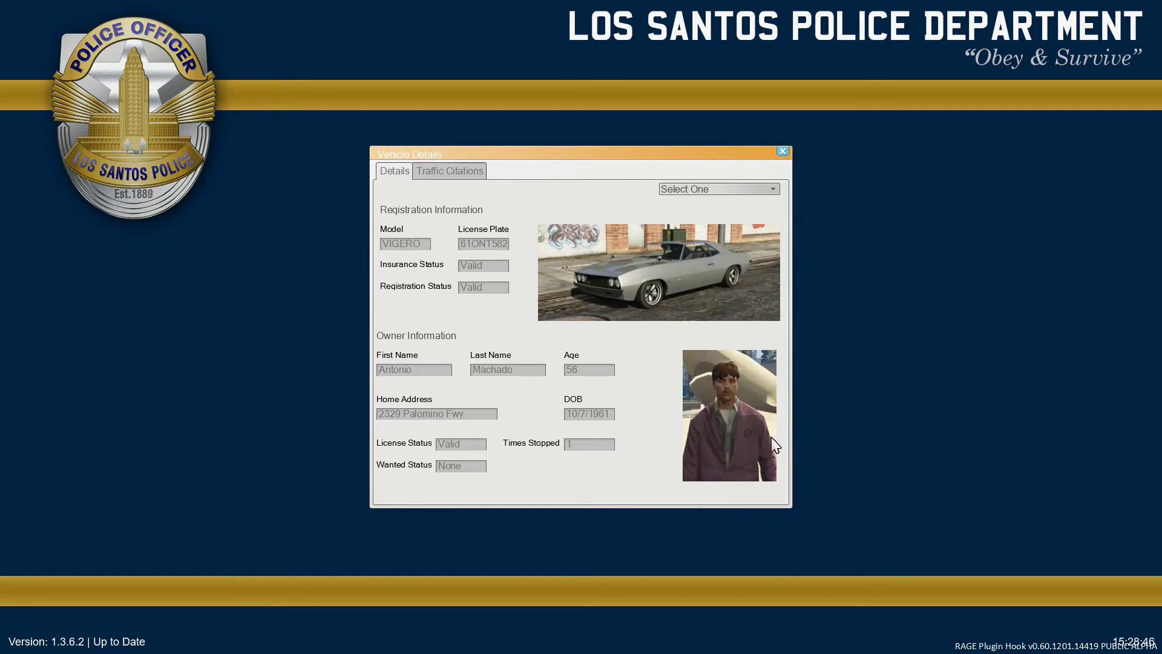
click(783, 152)
click(724, 402)
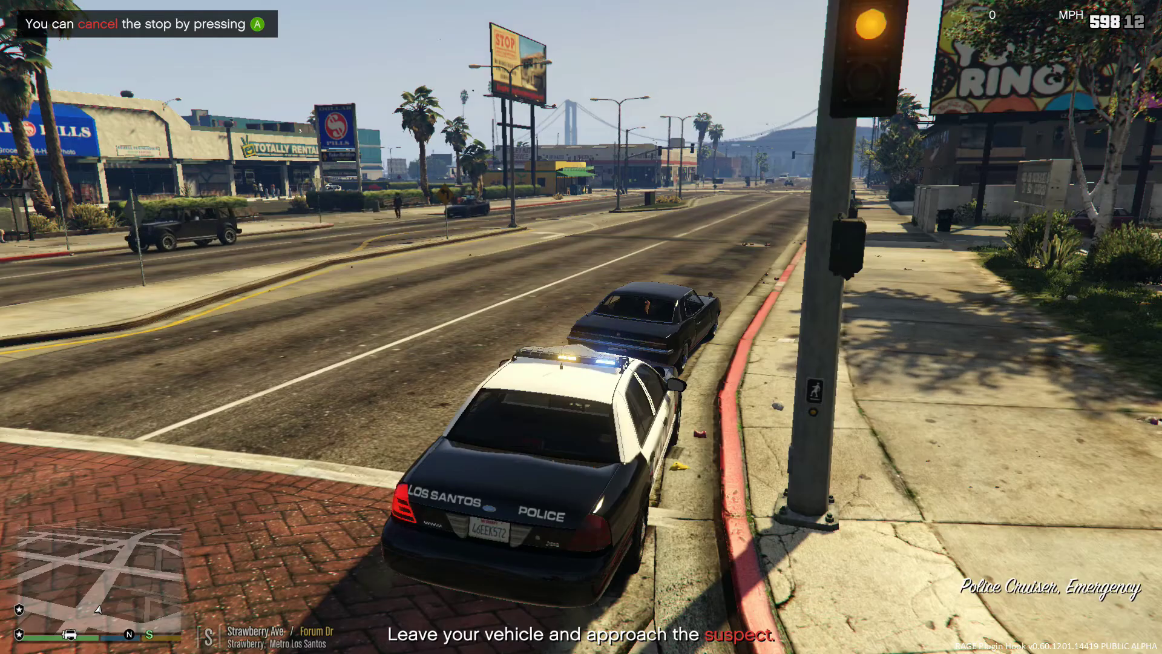
Step: Get out of the police cruiser, walk up to the stopped dark car, and return to the cruiser
key(f)
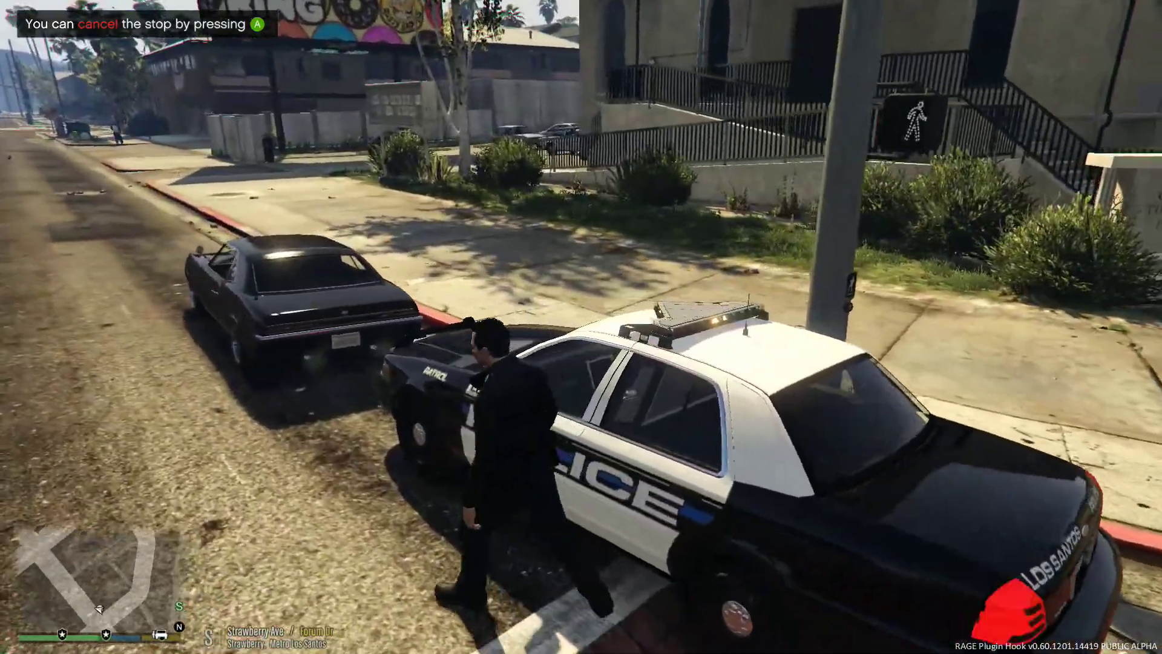
key(w)
key(w)
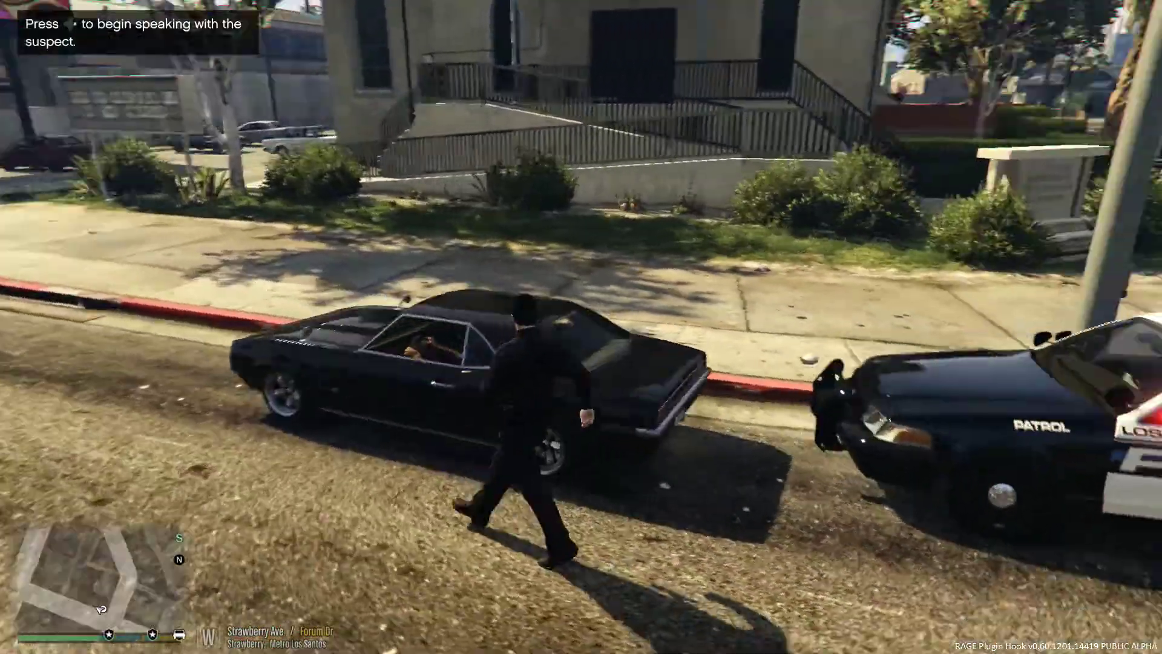
key(w)
key(f)
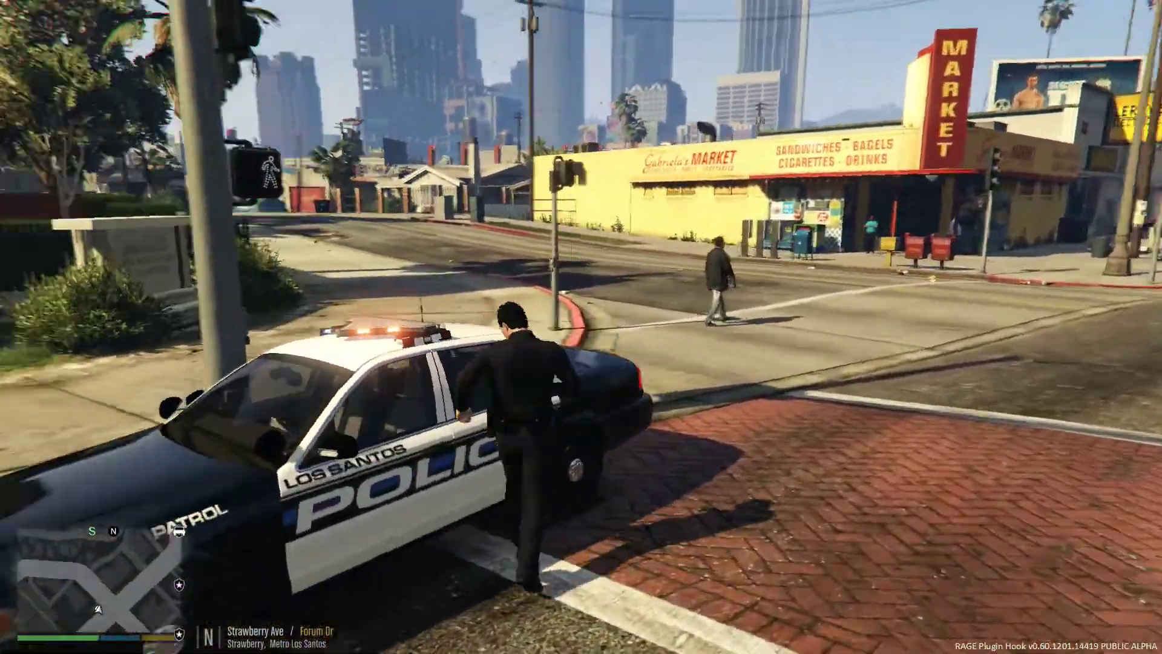